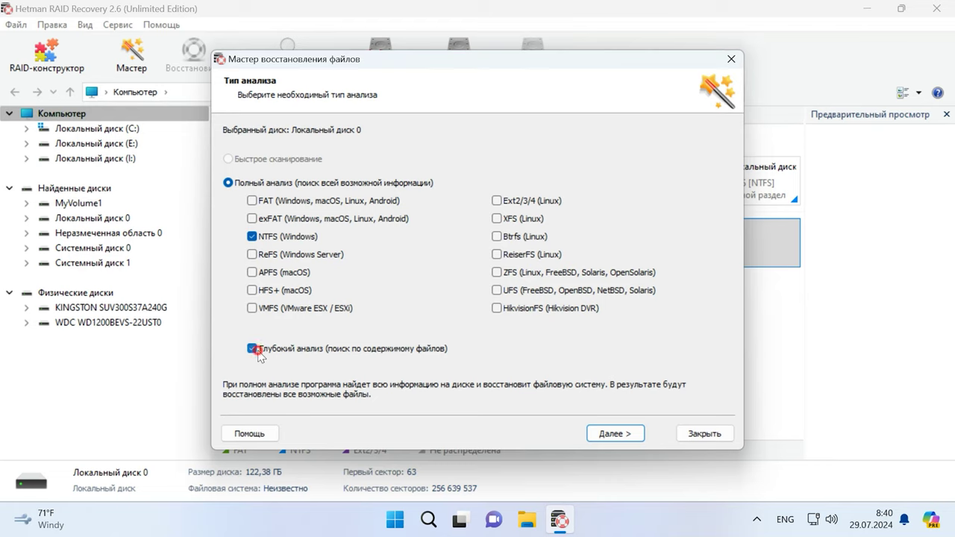
# Run a full analysis of Локальный диск 0 for NTFS with deep analysis (Глубокий анализ) enabled and finish the wizard.
pyautogui.click(259, 353)
pyautogui.click(625, 435)
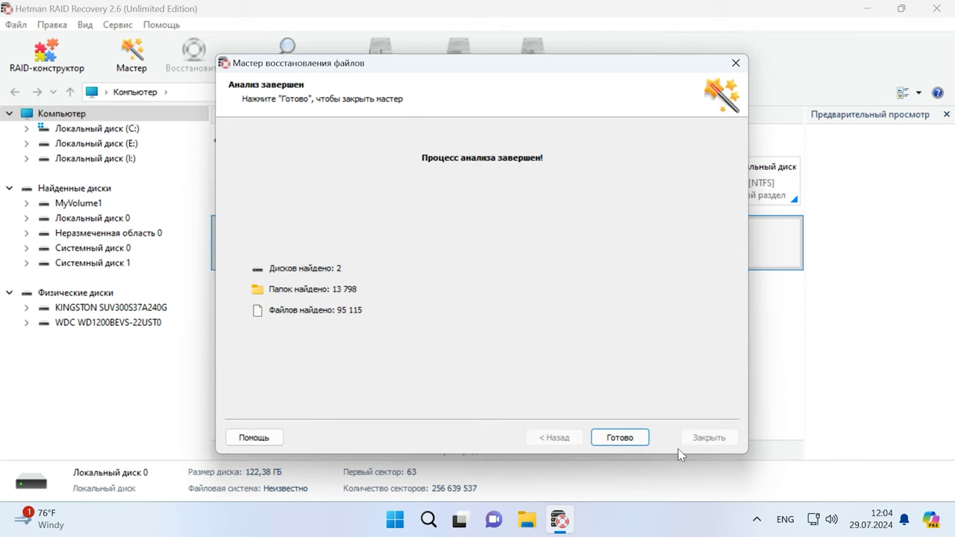
pyautogui.click(620, 437)
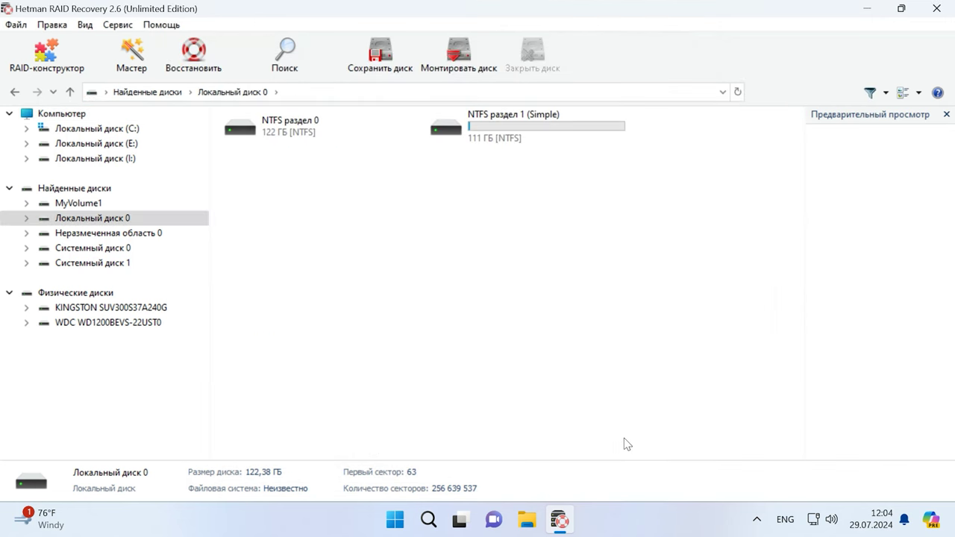
# Browse into the Car folder on the found partition NTFS раздел 1 (Simple), showing the contents as page thumbnails (Эскизы страниц).
pyautogui.doubleClick(548, 128)
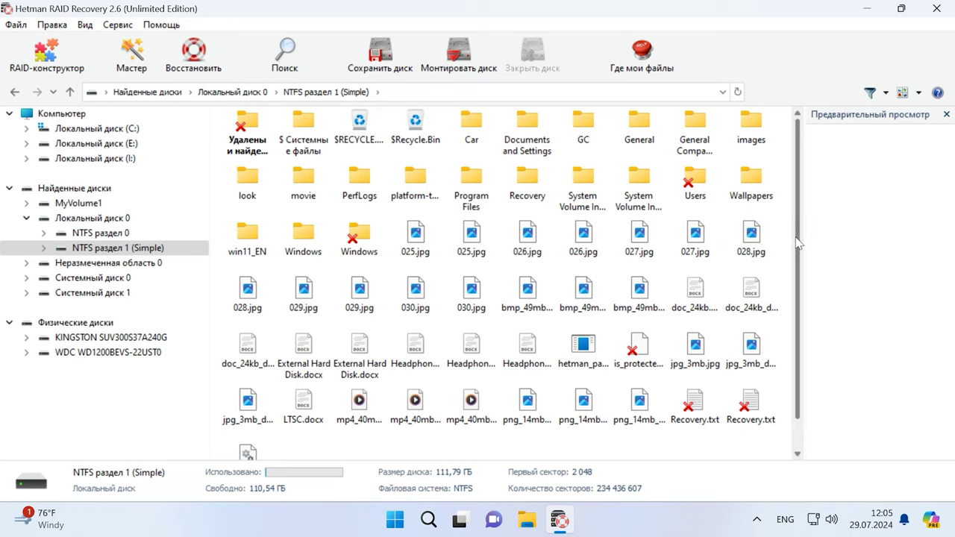
pyautogui.click(919, 93)
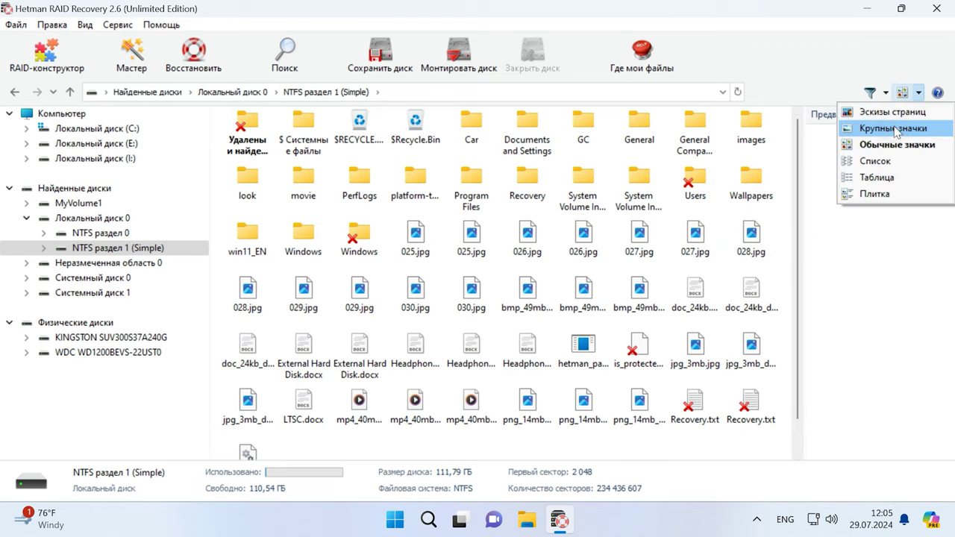
pyautogui.click(896, 113)
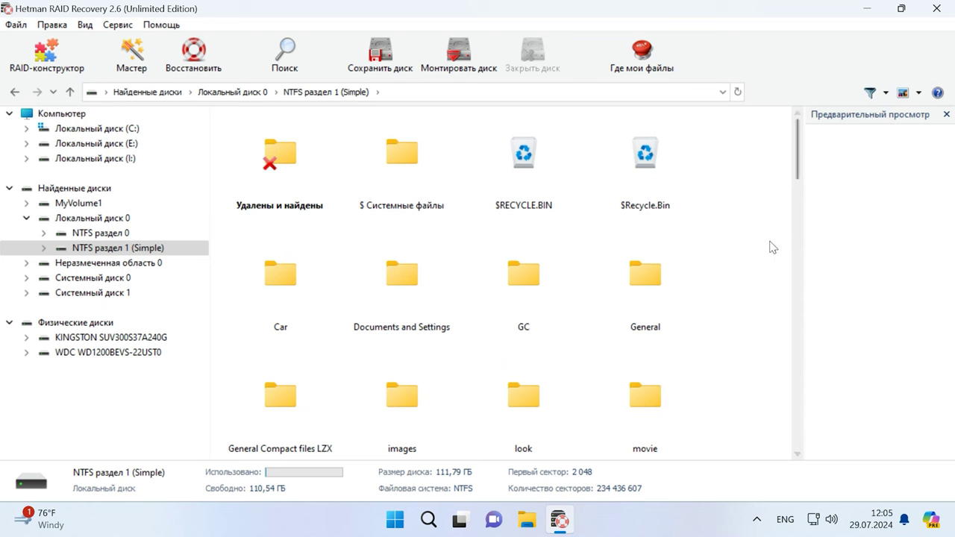
pyautogui.doubleClick(261, 281)
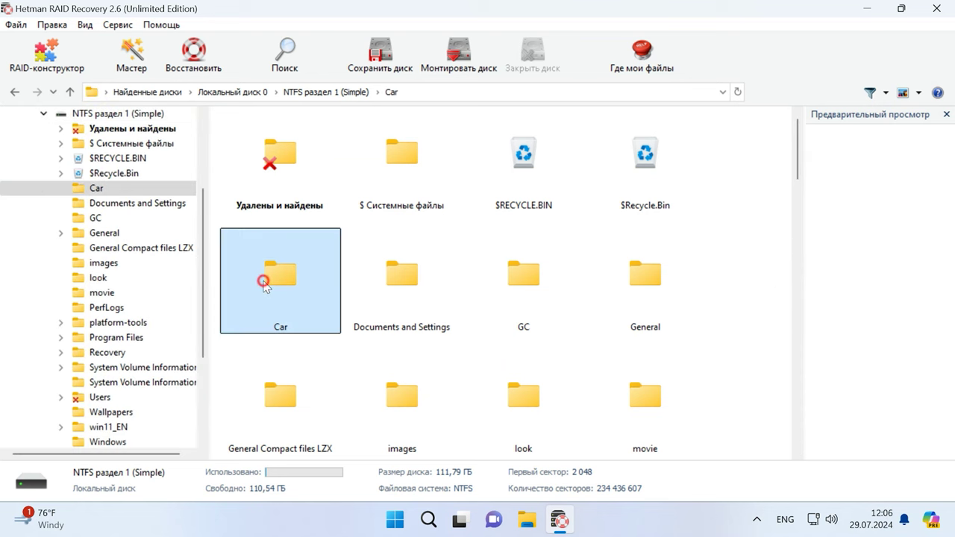
pyautogui.click(769, 249)
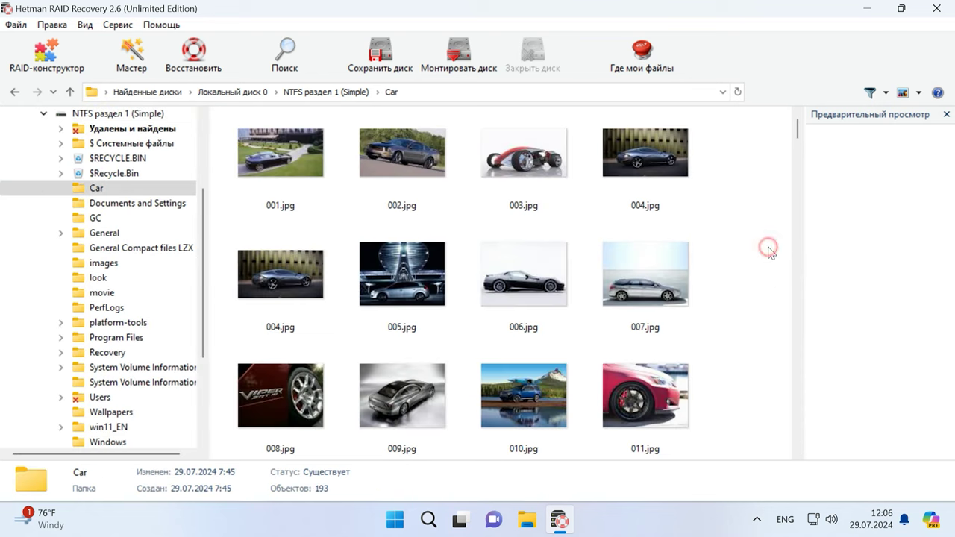
# Recover the images 001.jpg to 007.jpg, including both 004.jpg files, to C:\Восстановленные файлы\ on the hard disk, renaming all conflicting files.
pyautogui.moveTo(723, 168); pyautogui.dragTo(243, 306)
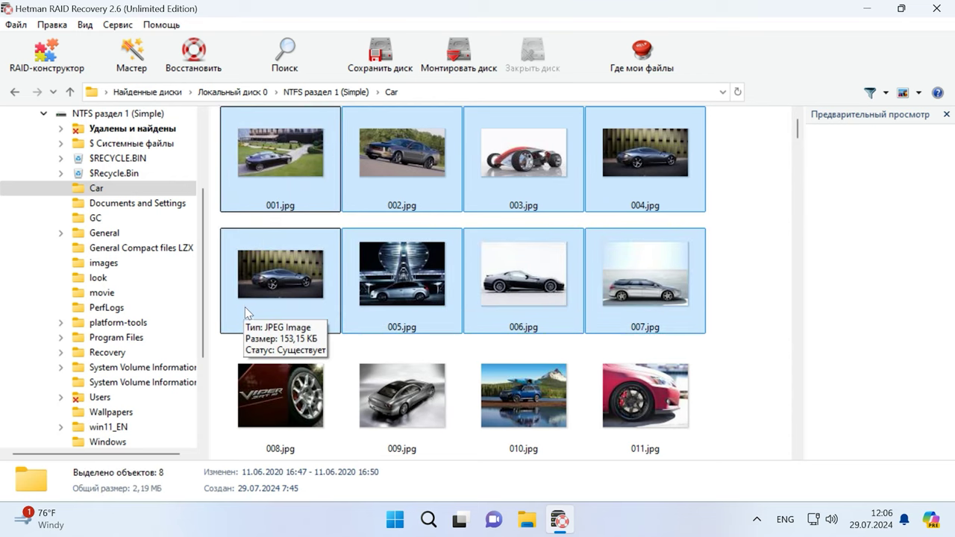
pyautogui.click(200, 73)
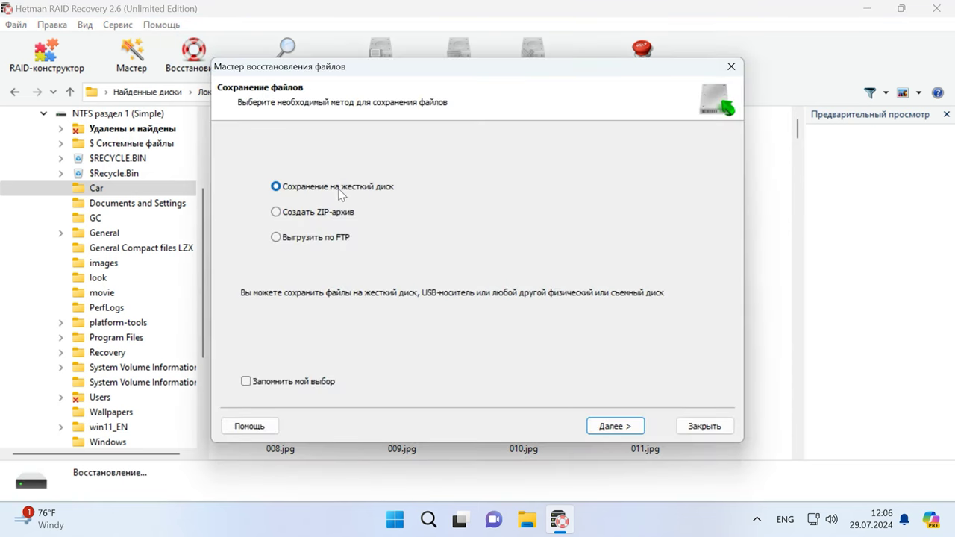
pyautogui.click(624, 434)
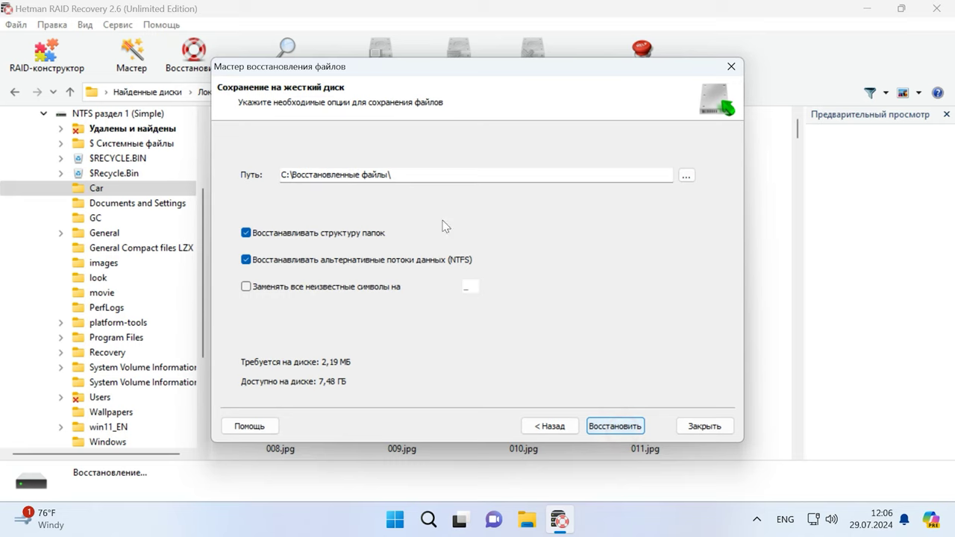
pyautogui.click(618, 430)
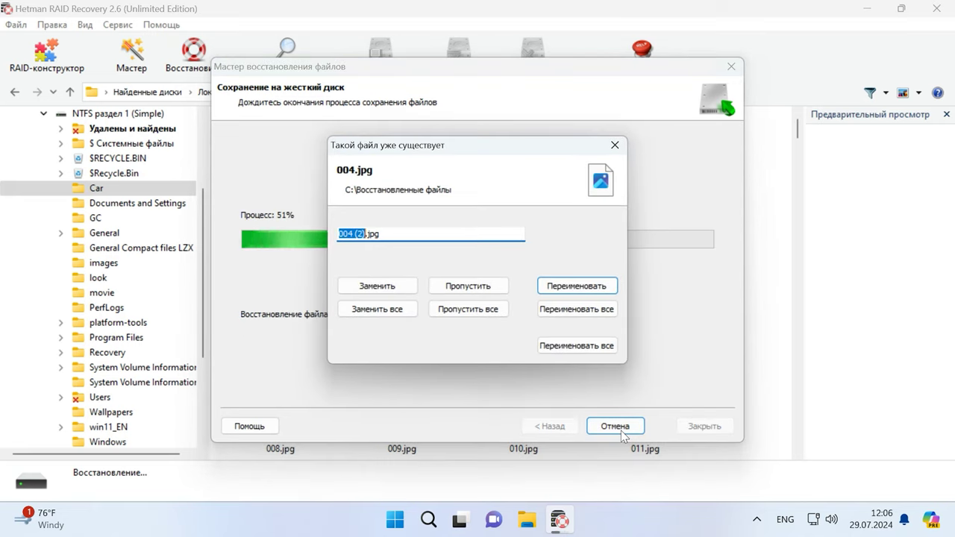
pyautogui.click(591, 348)
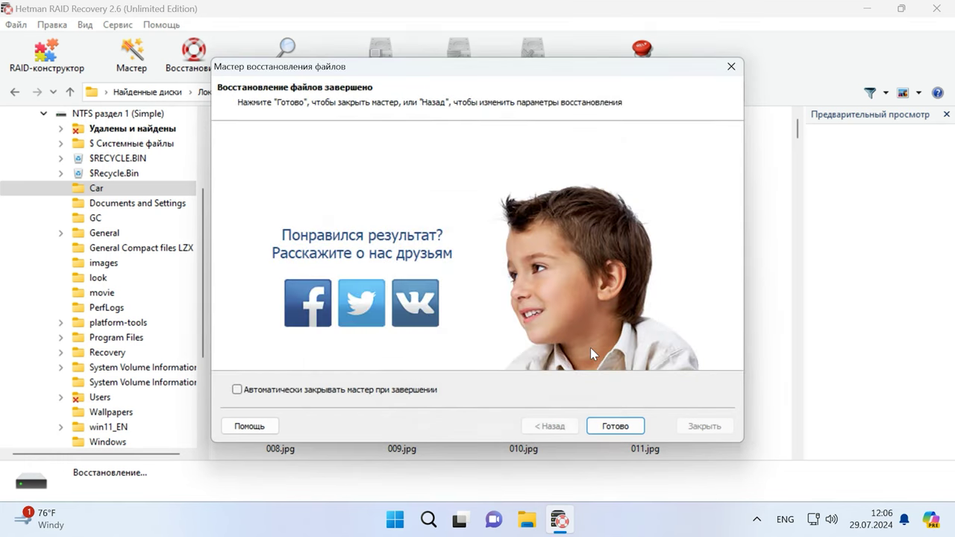
pyautogui.click(617, 427)
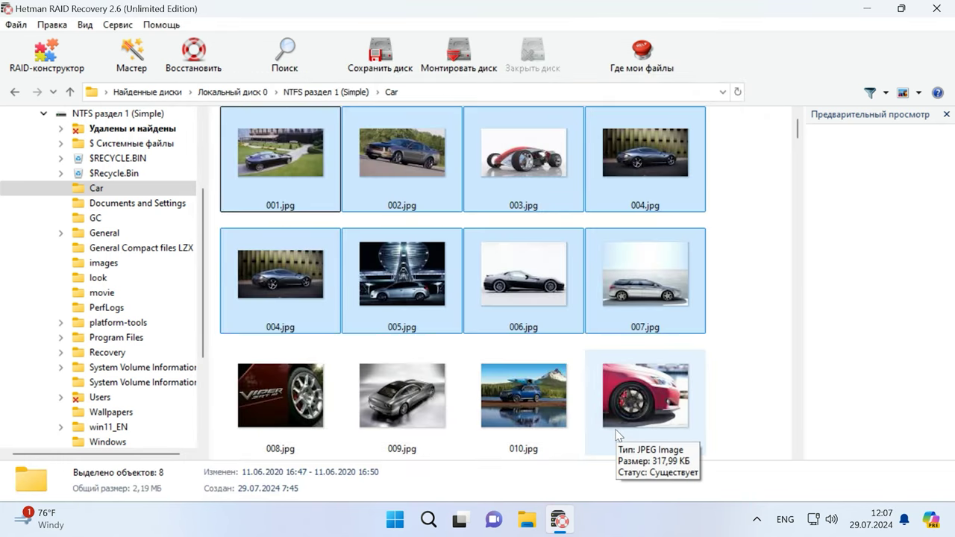
# Switch to File Explorer and open the Восстановленные файлы folder on drive C: to check the recovered images.
pyautogui.click(534, 533)
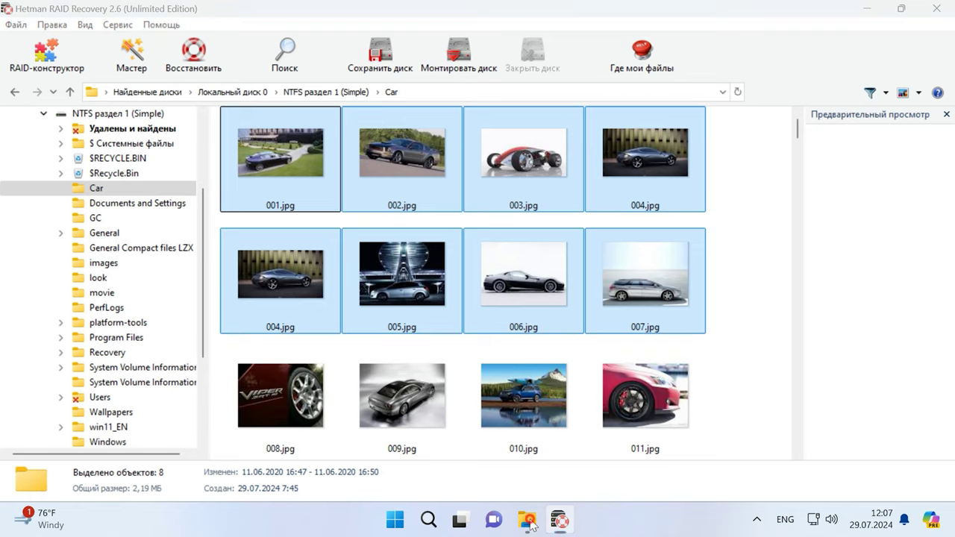
pyautogui.doubleClick(241, 160)
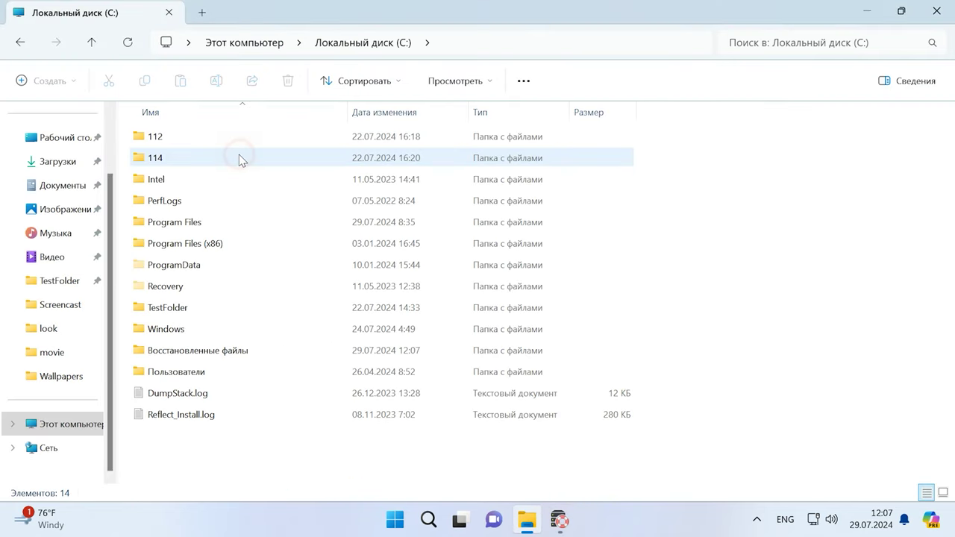
pyautogui.doubleClick(234, 359)
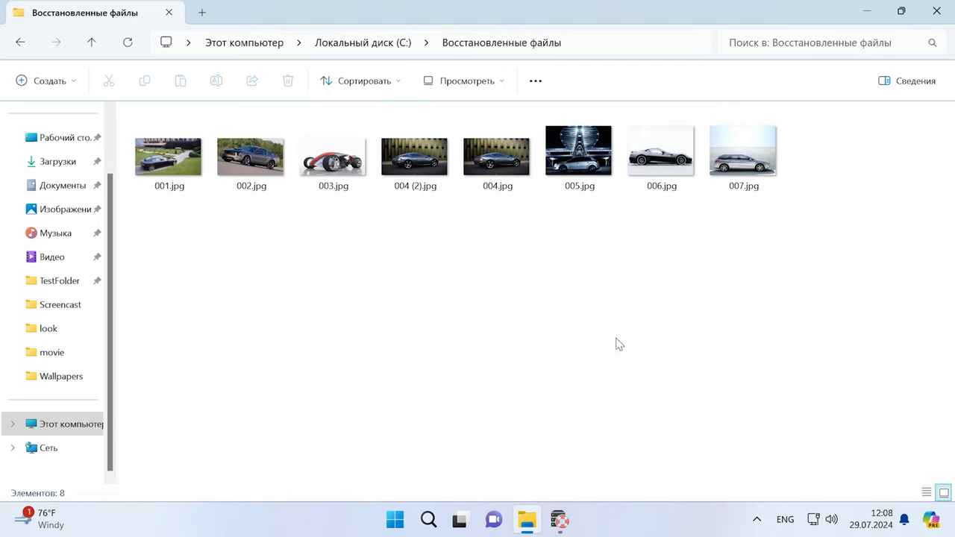
# Switch back to Hetman RAID Recovery and select Локальный диск 0 in the computer's disk overview.
pyautogui.click(559, 520)
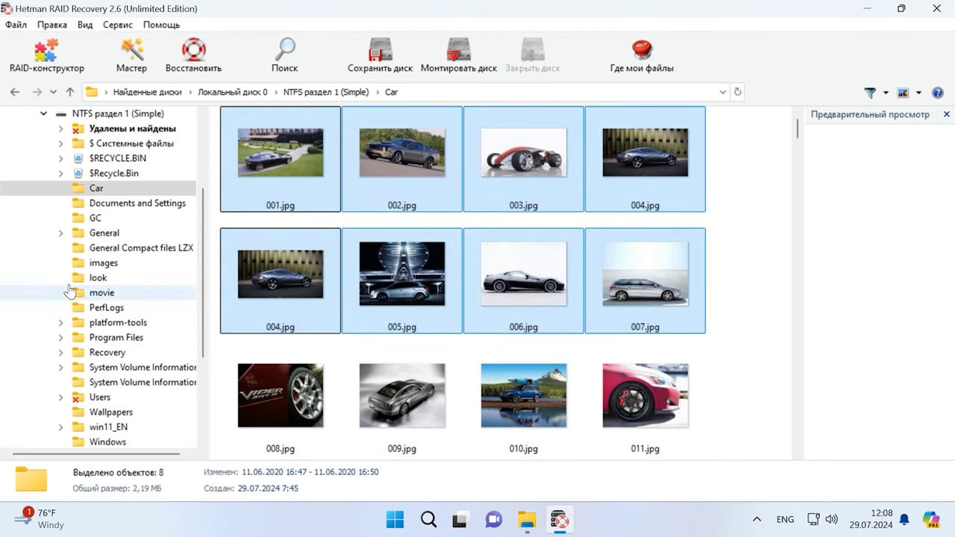
pyautogui.scroll(3, 71, 291)
pyautogui.click(84, 189)
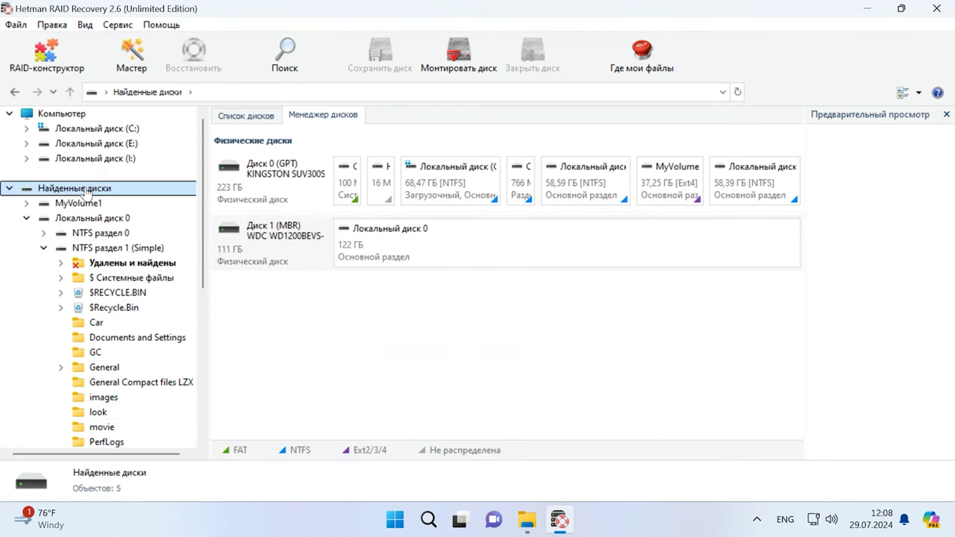
pyautogui.click(468, 234)
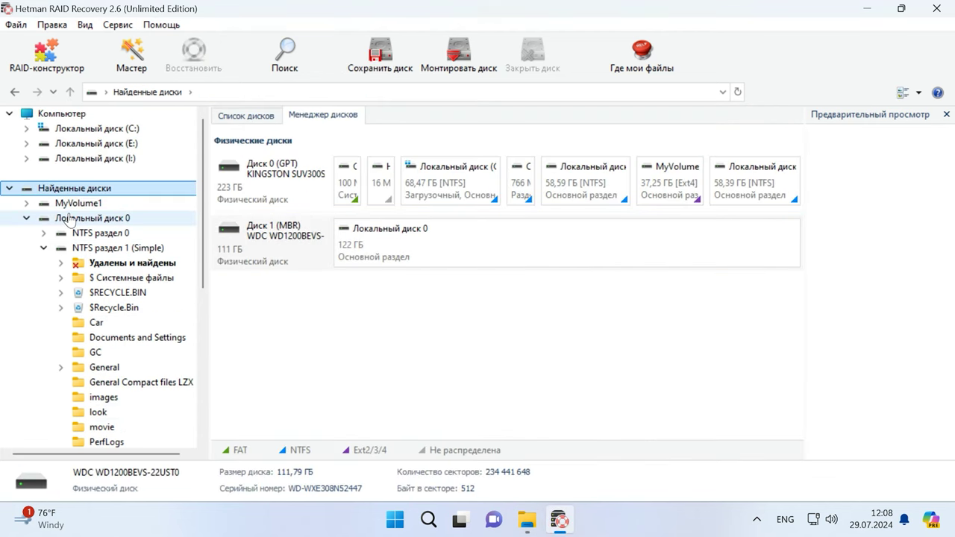
pyautogui.click(43, 113)
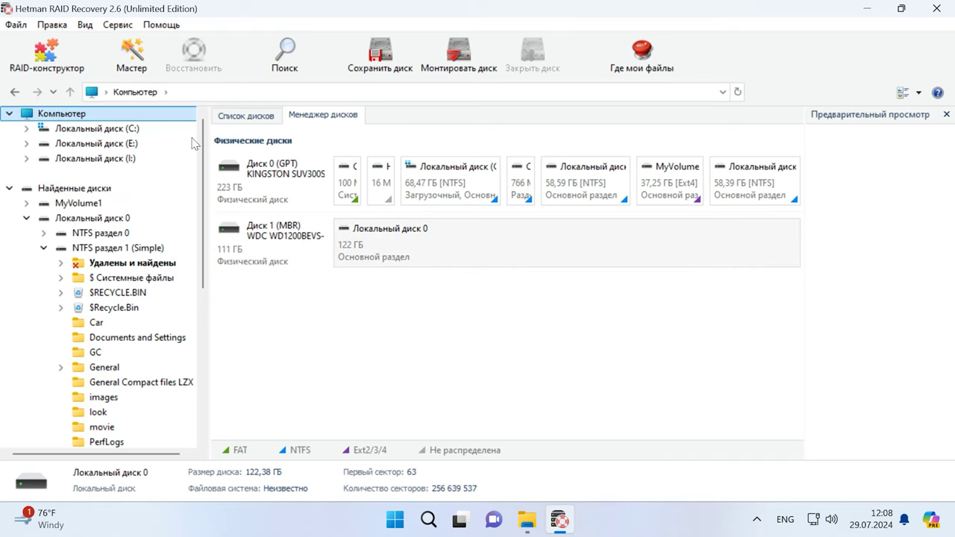
pyautogui.click(512, 251)
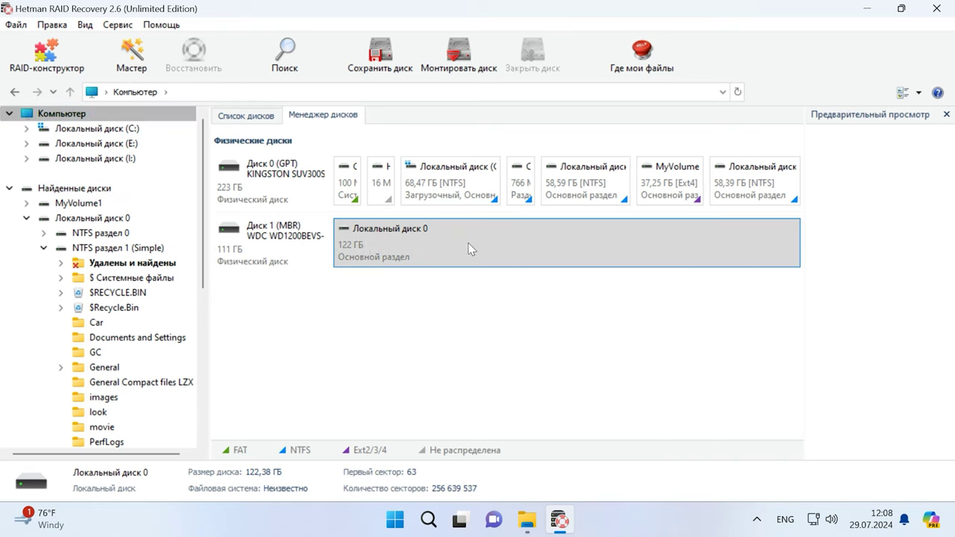
pyautogui.click(296, 250)
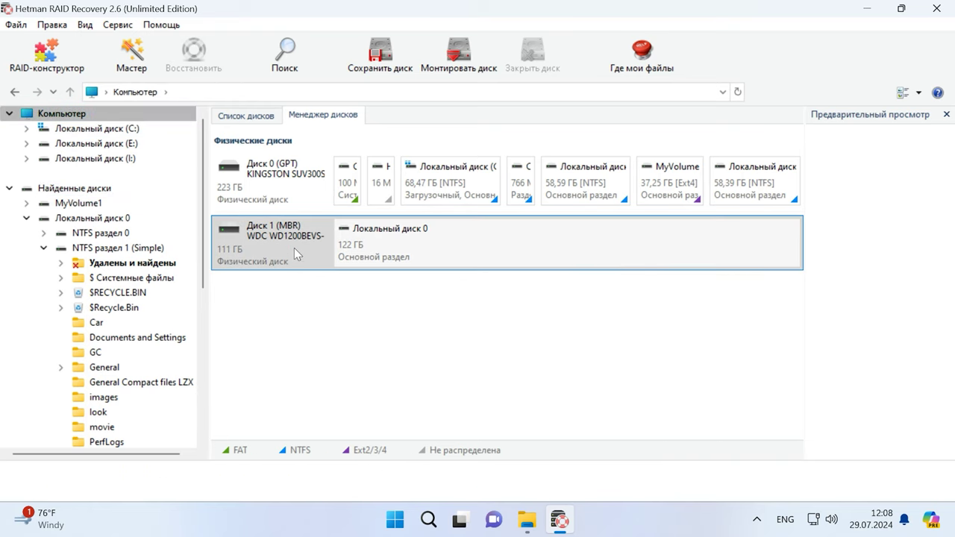
pyautogui.click(388, 75)
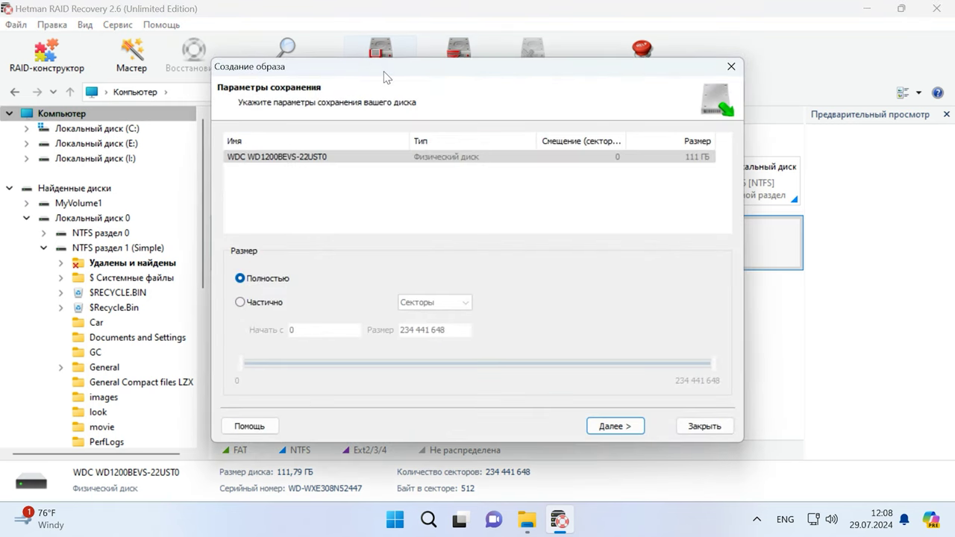
pyautogui.click(614, 427)
pyautogui.click(619, 430)
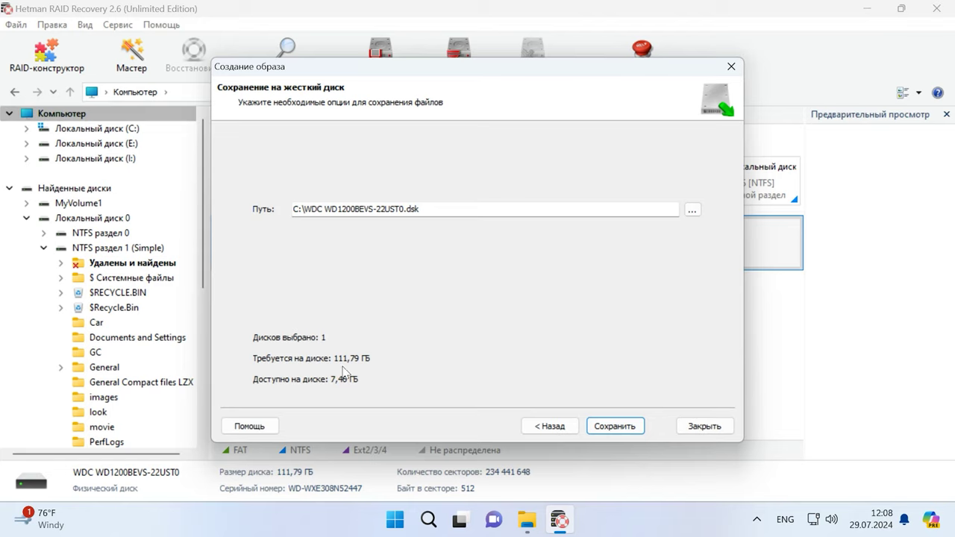
pyautogui.click(685, 429)
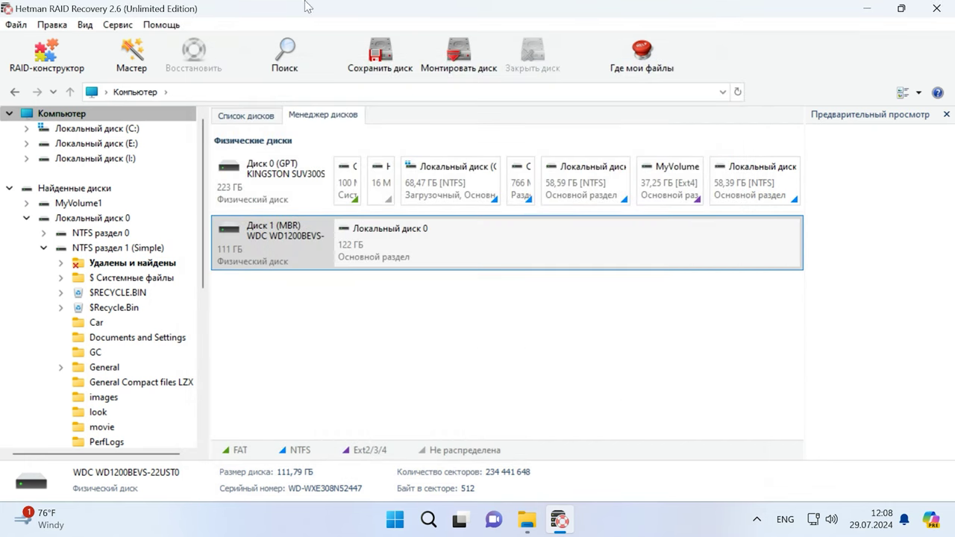
# Mount the RAW disk image WDC WD1200BEVS-22UST0.dsk from the dok-station folder.
pyautogui.click(431, 73)
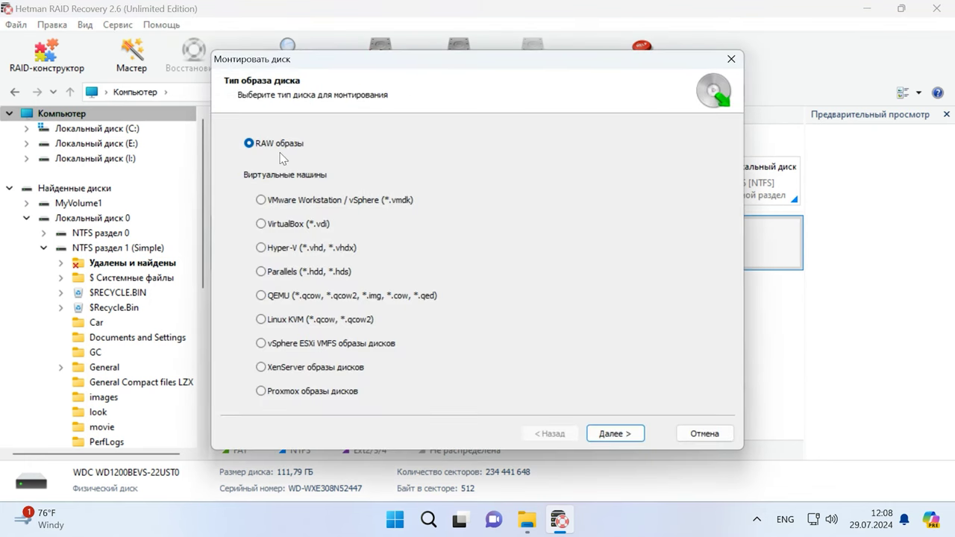
pyautogui.click(616, 434)
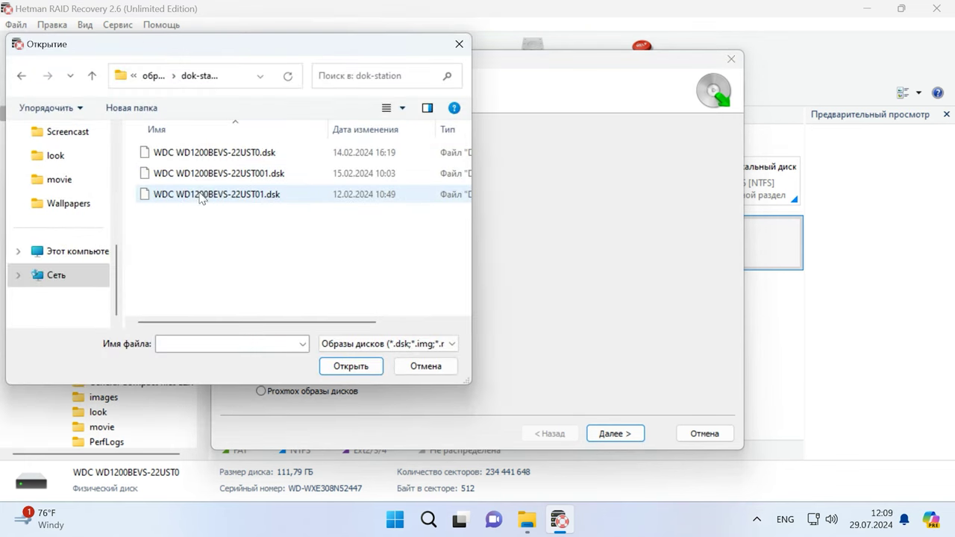
pyautogui.click(203, 153)
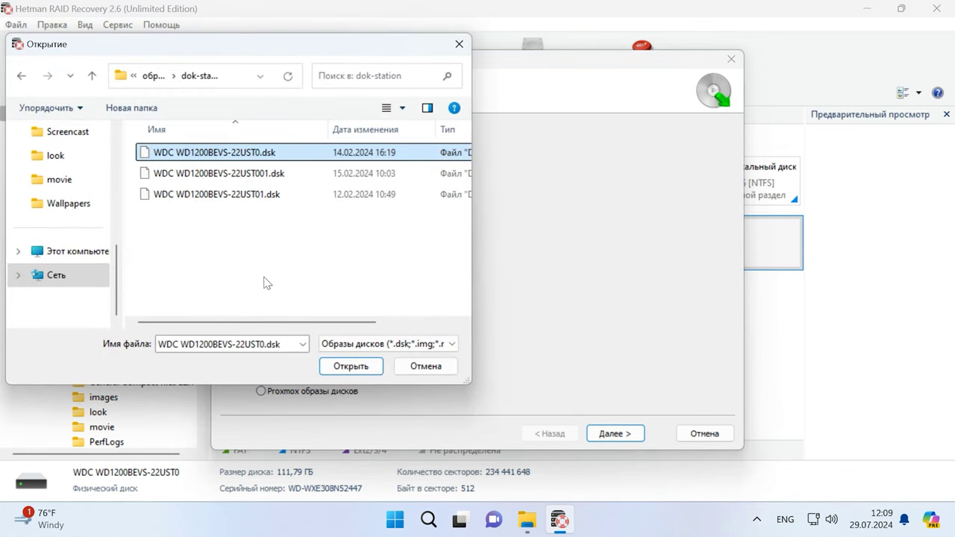
pyautogui.click(336, 367)
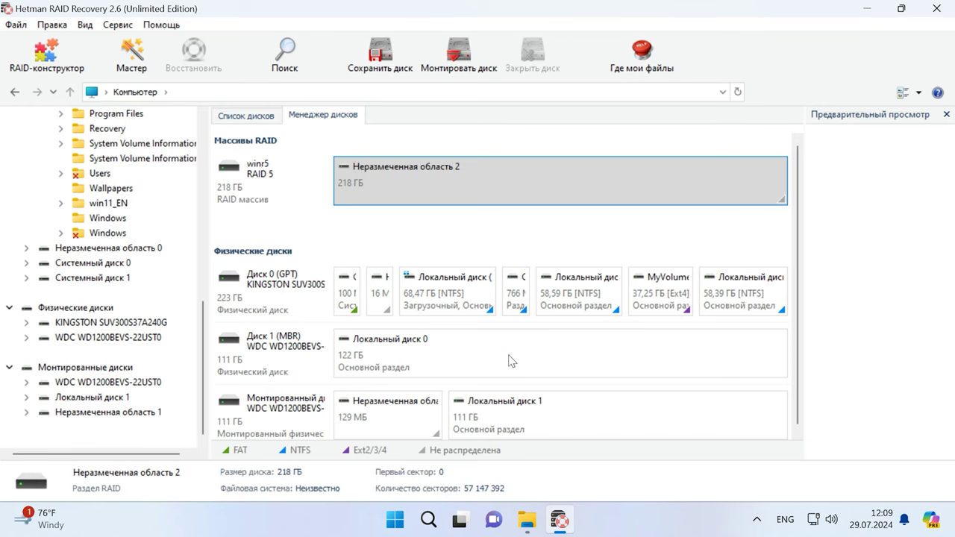
# Open the Локальный диск 1 partition of the mounted disk image for analysis.
pyautogui.click(512, 362)
pyautogui.click(600, 403)
pyautogui.click(266, 418)
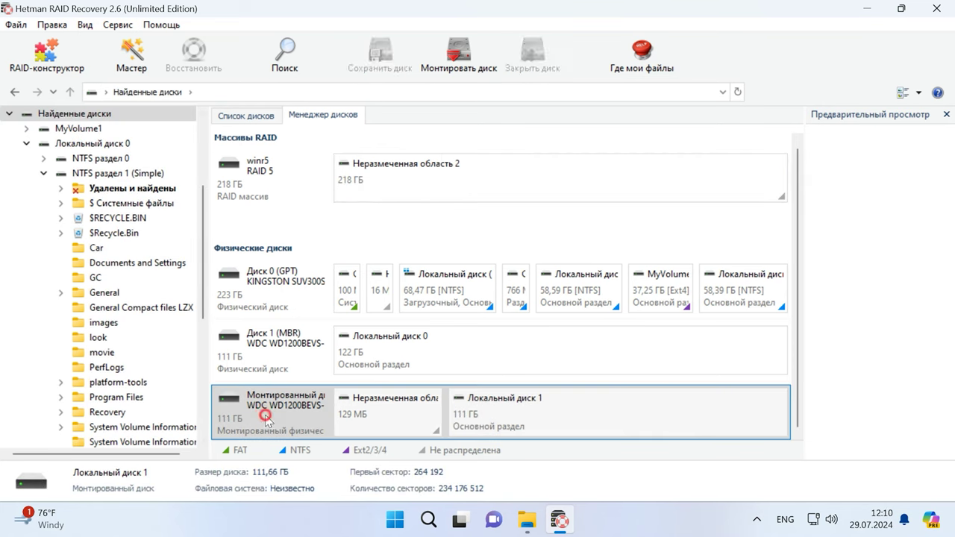
pyautogui.click(566, 409)
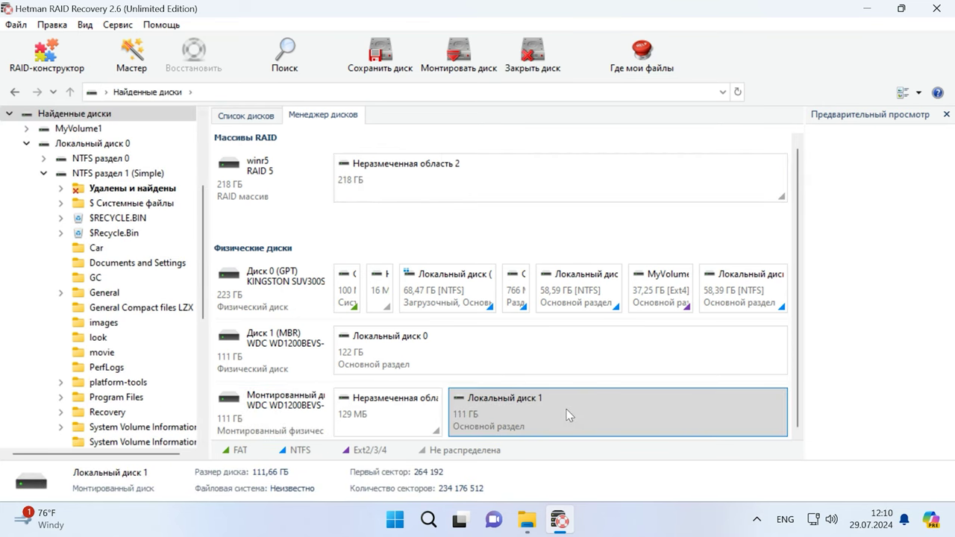
pyautogui.rightClick(568, 407)
pyautogui.click(631, 273)
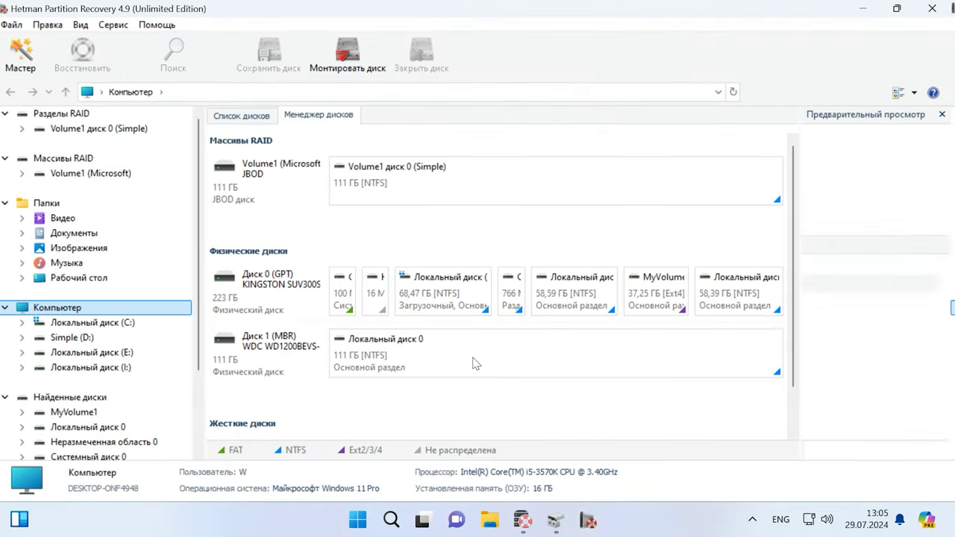
# Run a full analysis of Локальный диск 0 on the WDC physical disk, searching for NTFS with deep content analysis enabled.
pyautogui.click(313, 365)
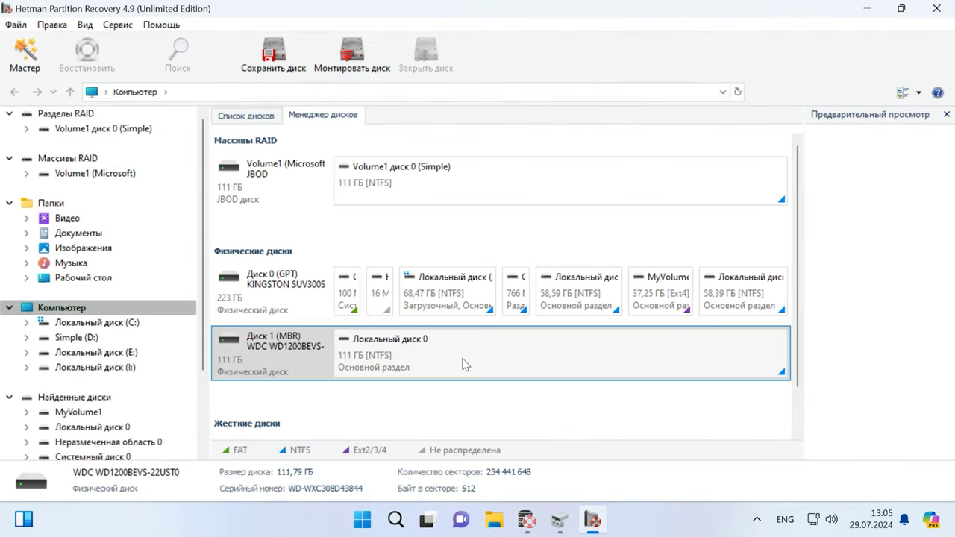
pyautogui.rightClick(522, 358)
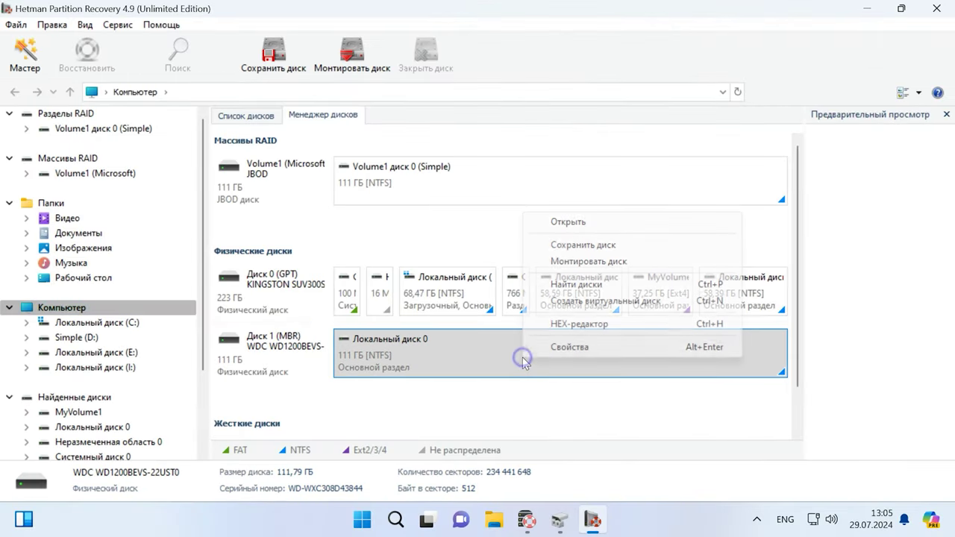
pyautogui.click(582, 224)
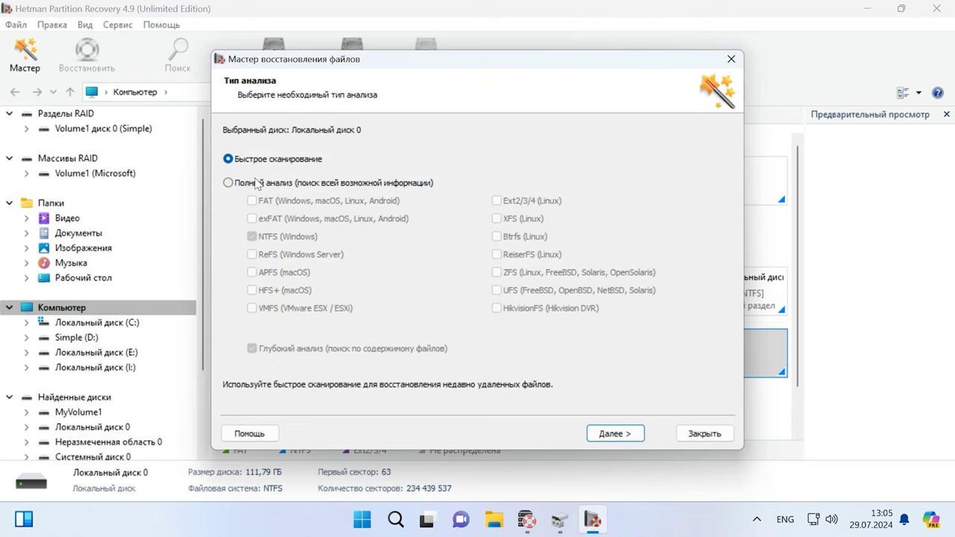
pyautogui.click(269, 182)
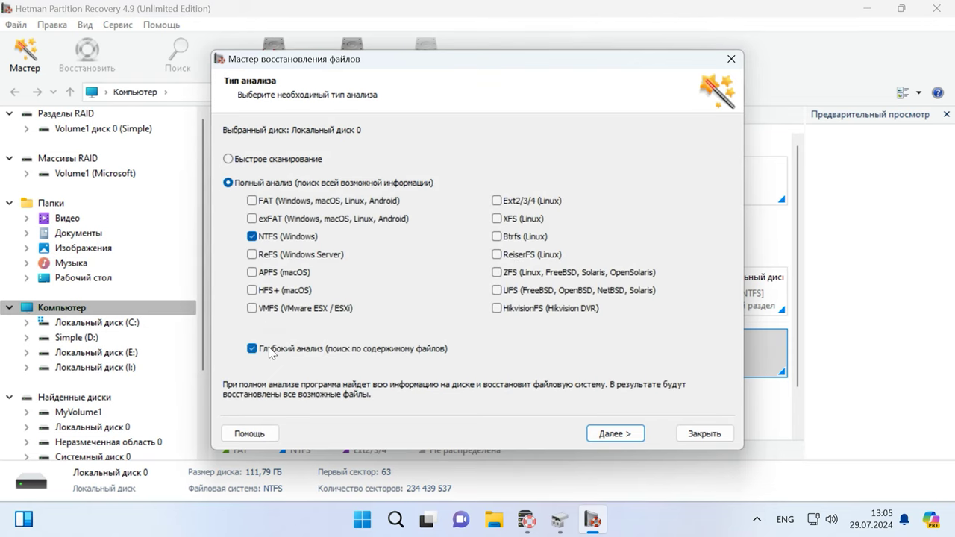
pyautogui.click(624, 435)
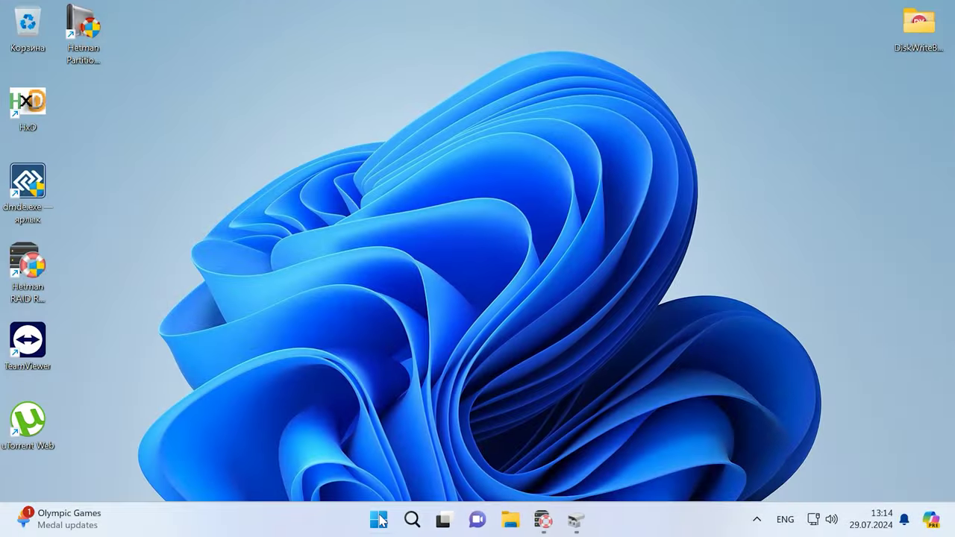
# Switch to Disk Management and convert the invalid dynamic Диск 1 to a basic disk, accepting the loss of its data.
pyautogui.rightClick(253, 519)
pyautogui.click(320, 244)
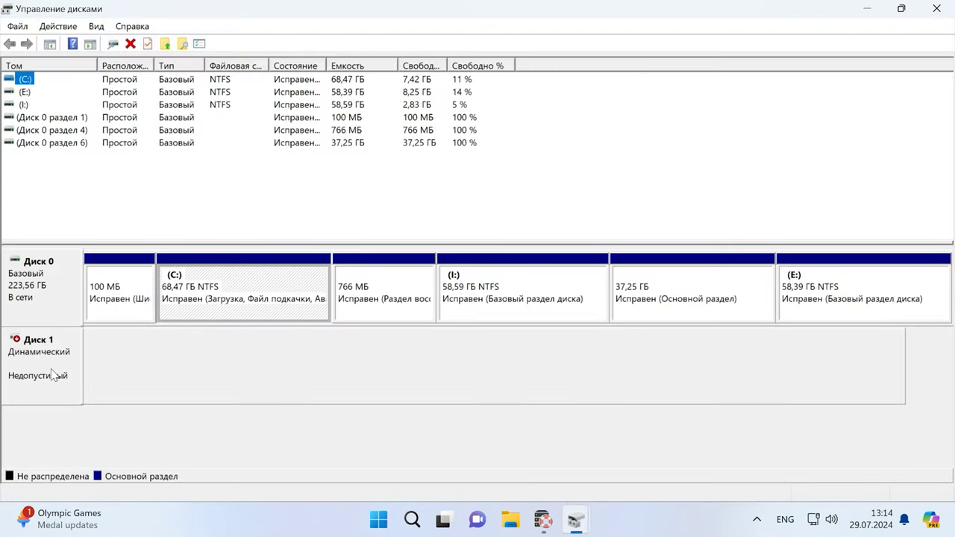
pyautogui.rightClick(41, 365)
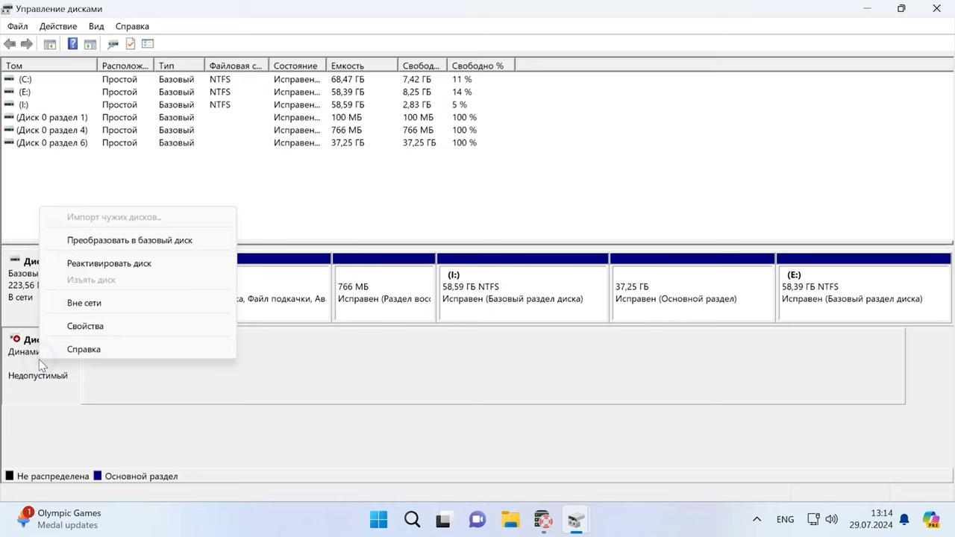
pyautogui.click(135, 246)
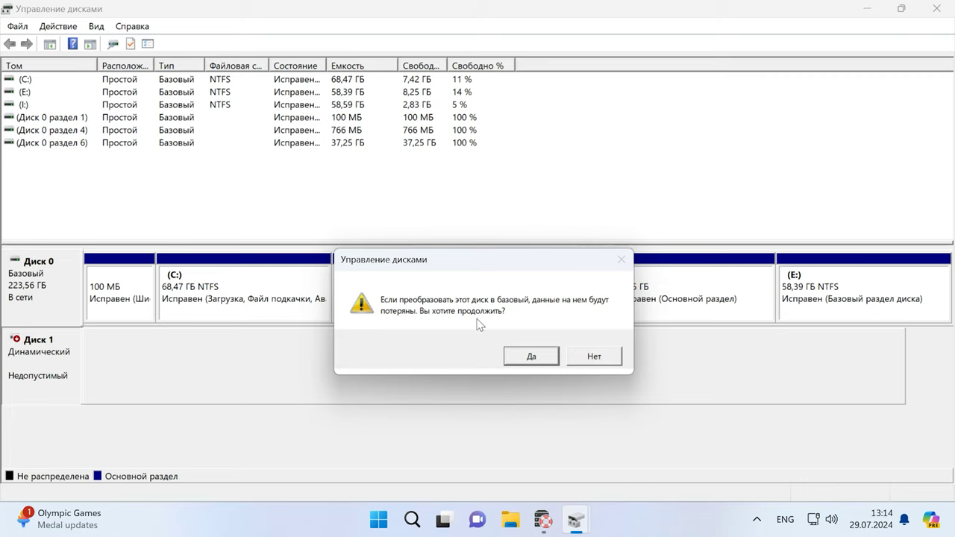
pyautogui.click(531, 357)
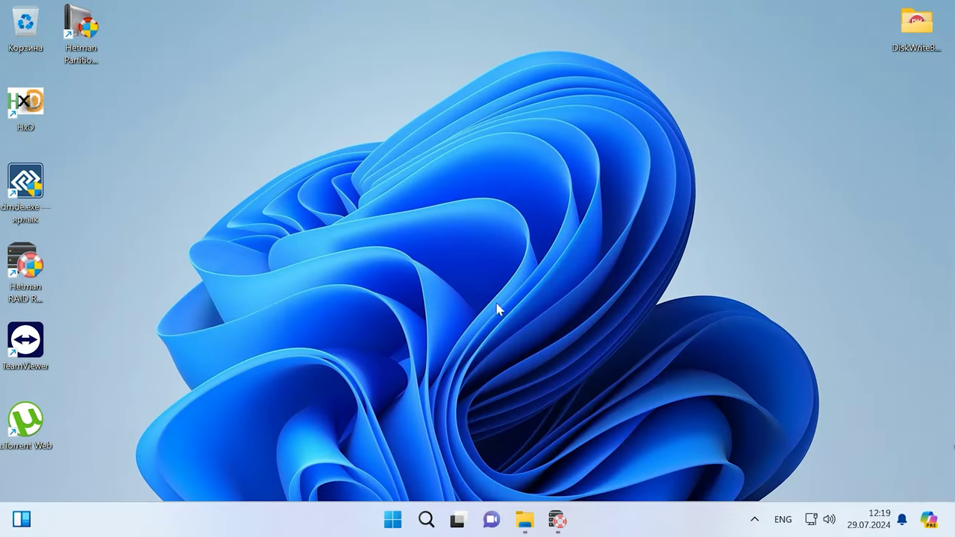
# Open Disk Management in a maximized window and try to reactivate the invalid dynamic Диск 1.
pyautogui.rightClick(387, 520)
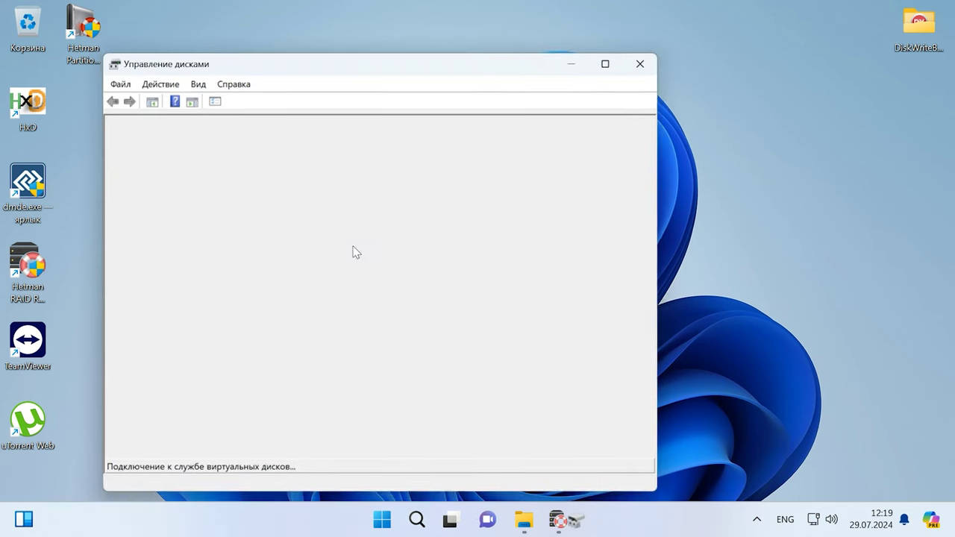
pyautogui.click(610, 62)
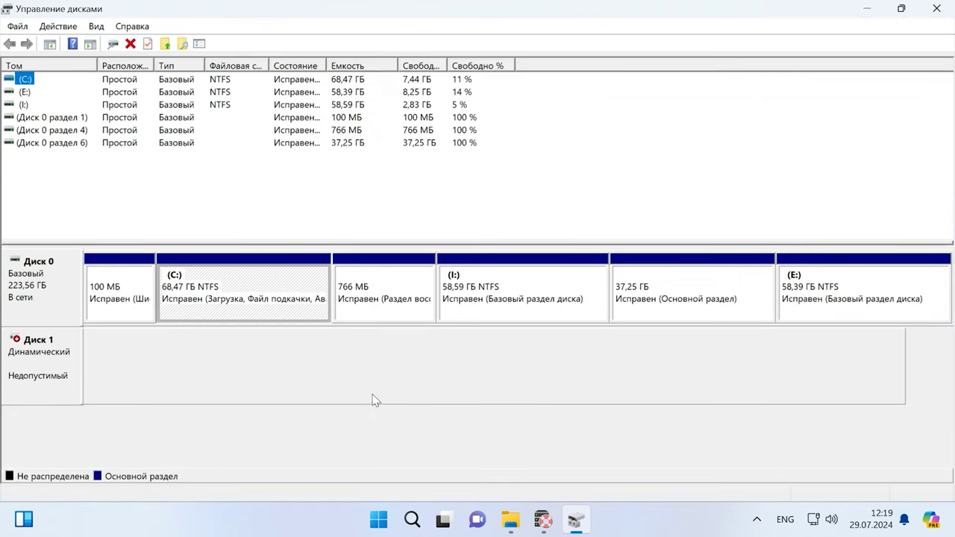
pyautogui.rightClick(43, 365)
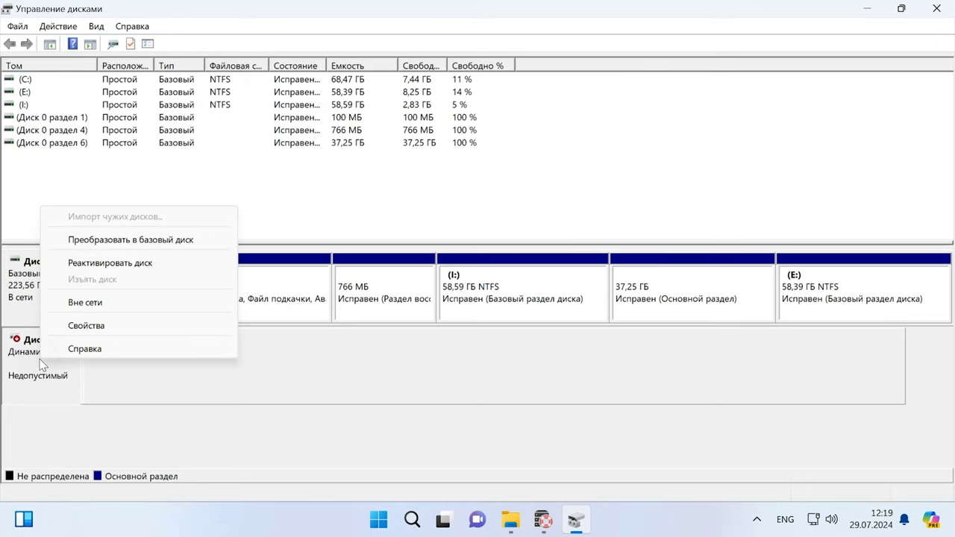
pyautogui.click(133, 263)
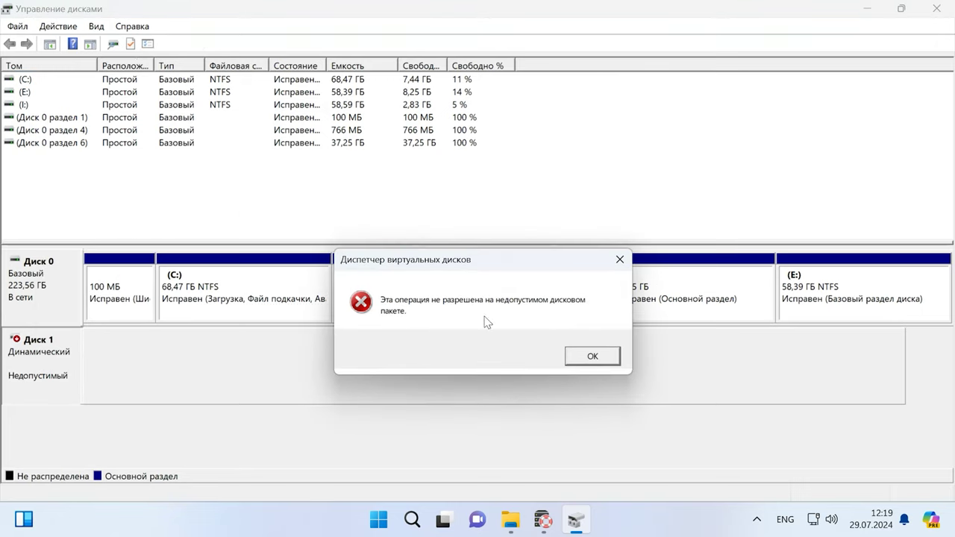
pyautogui.click(588, 355)
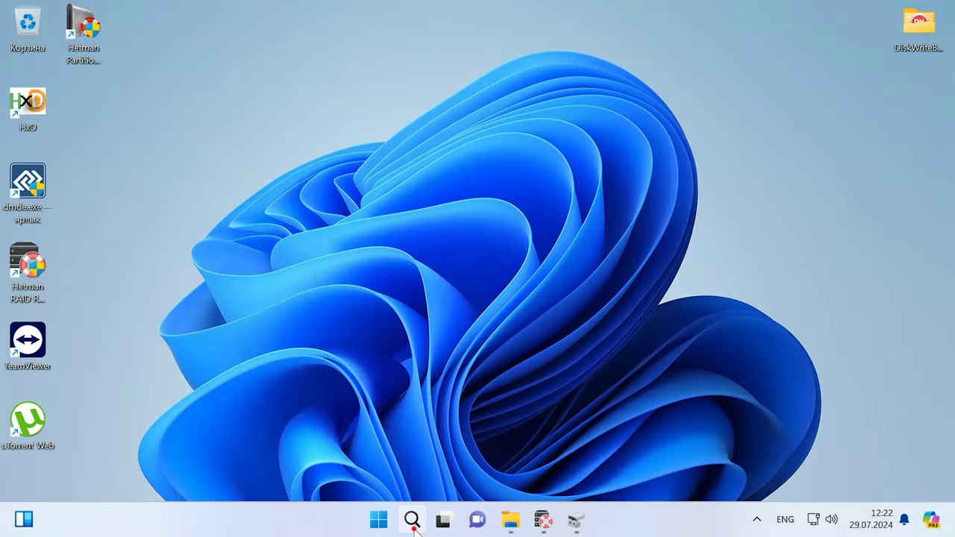
# Open Command Prompt as administrator and check drive D: with the command chkdsk D:.
pyautogui.click(411, 521)
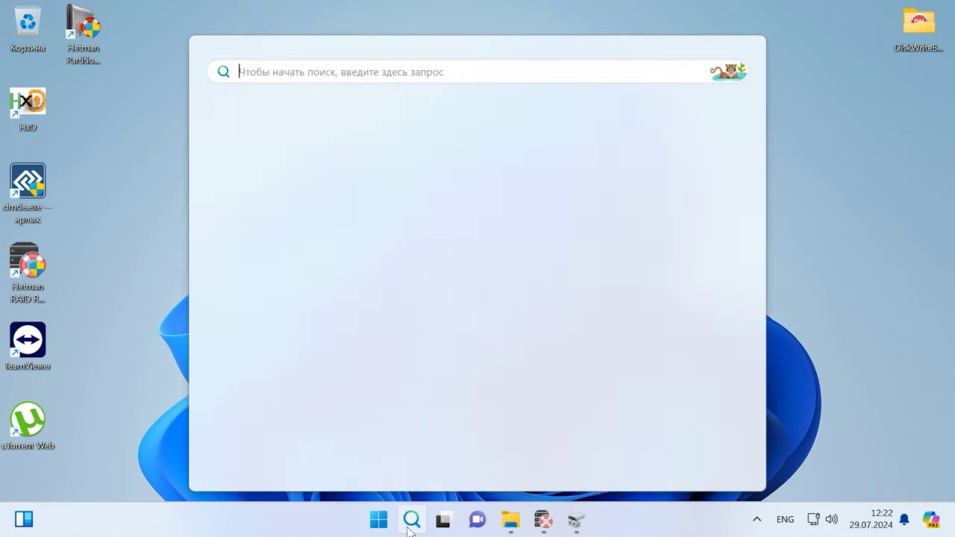
pyautogui.write('cmd')
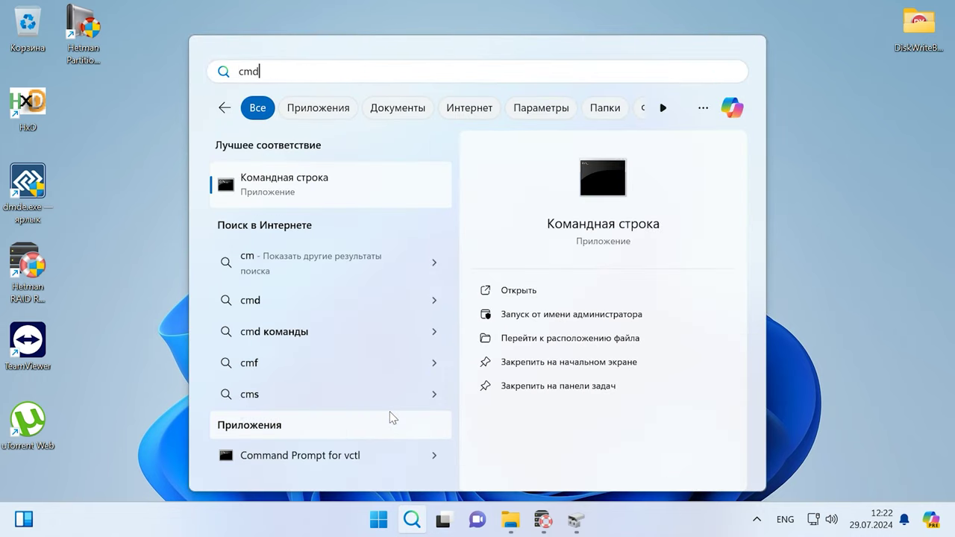
pyautogui.click(573, 315)
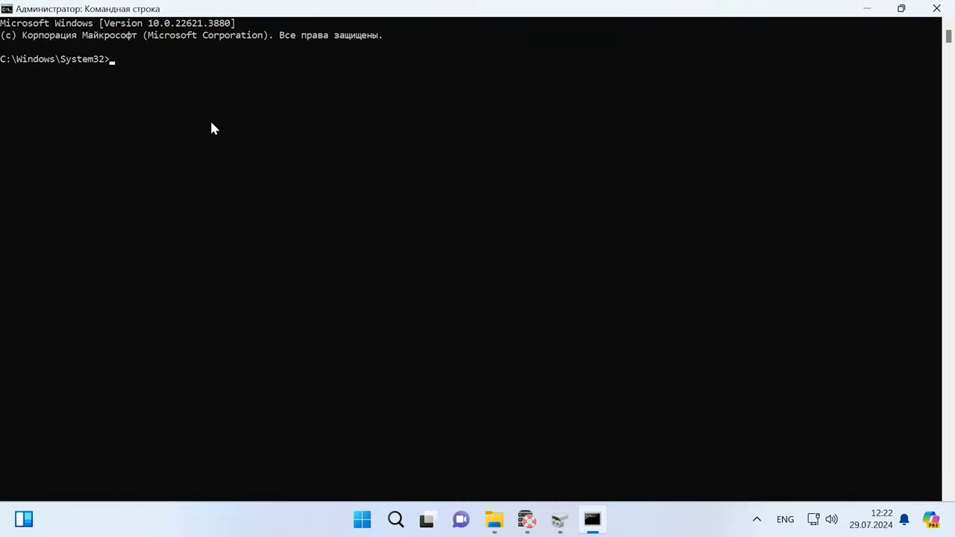
pyautogui.write('chkdsk D:')
pyautogui.write('/r')
pyautogui.press('Return')
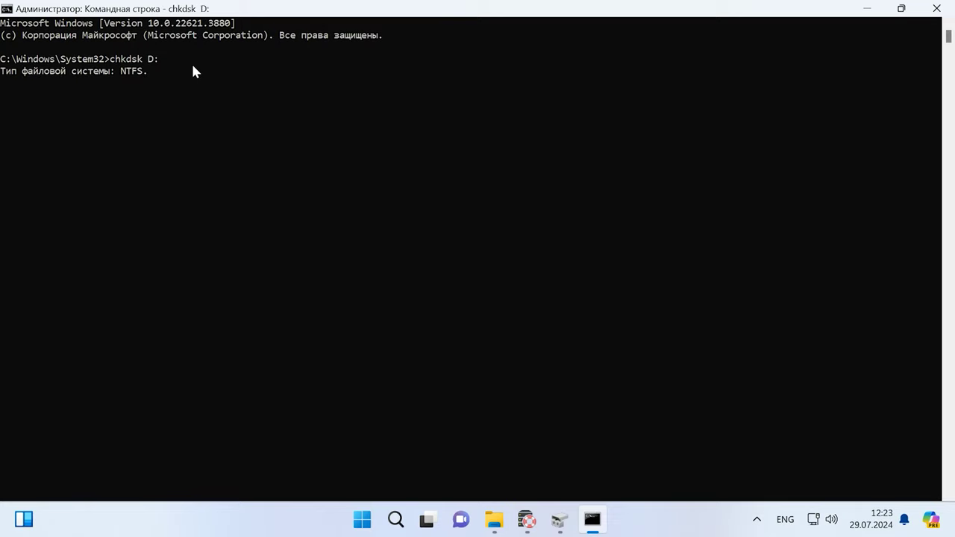